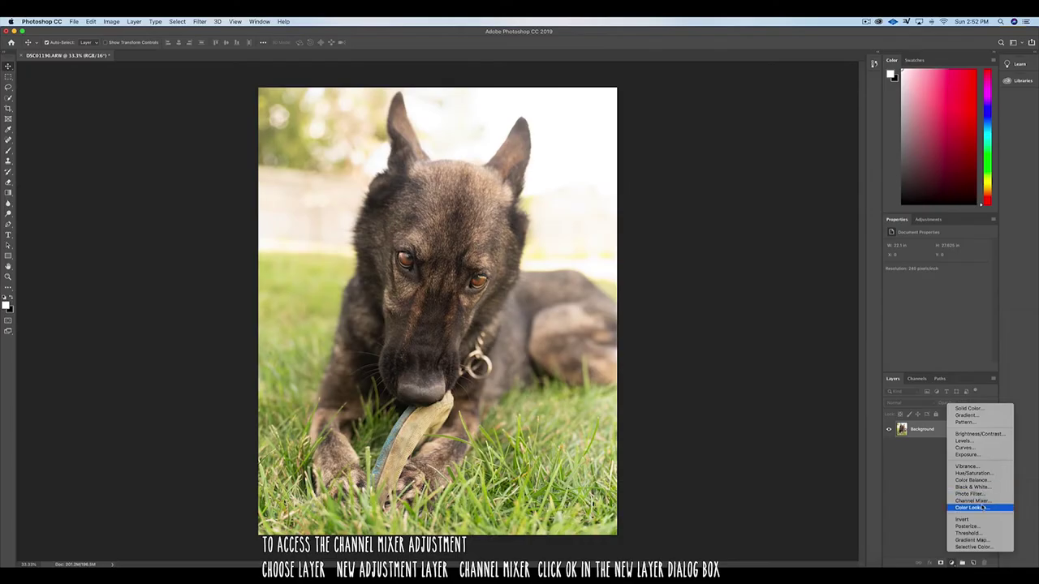
Step: Add a monochrome Channel Mixer layer with Red +20, Green +29 and Blue +7
click(981, 503)
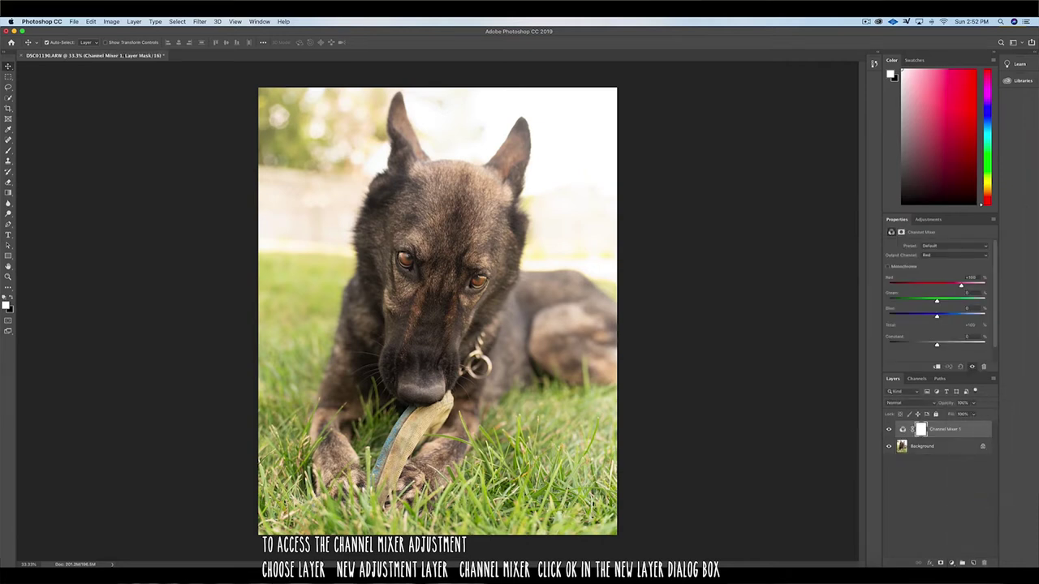
click(888, 267)
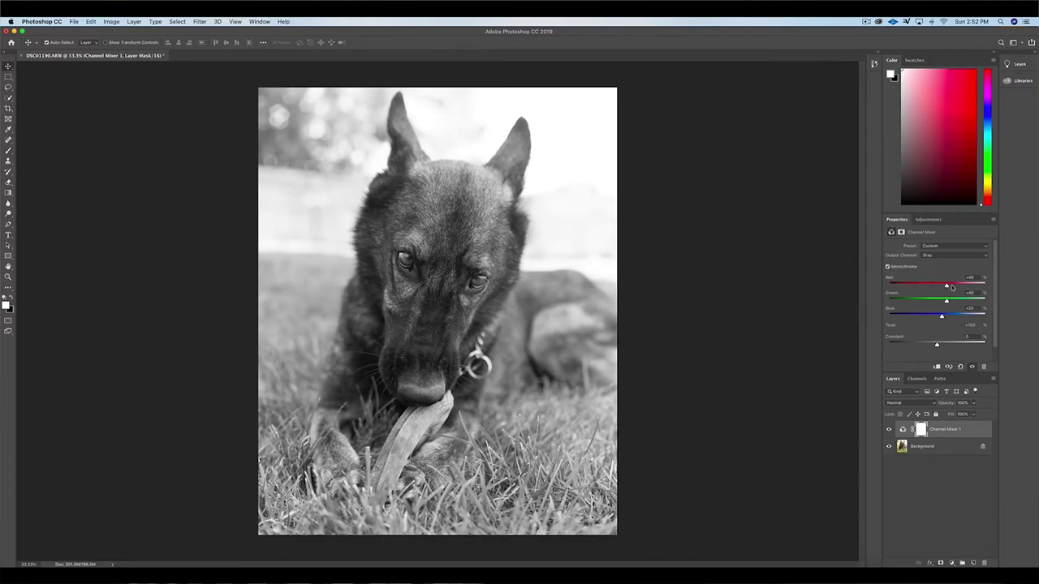
drag(945, 287, 948, 287)
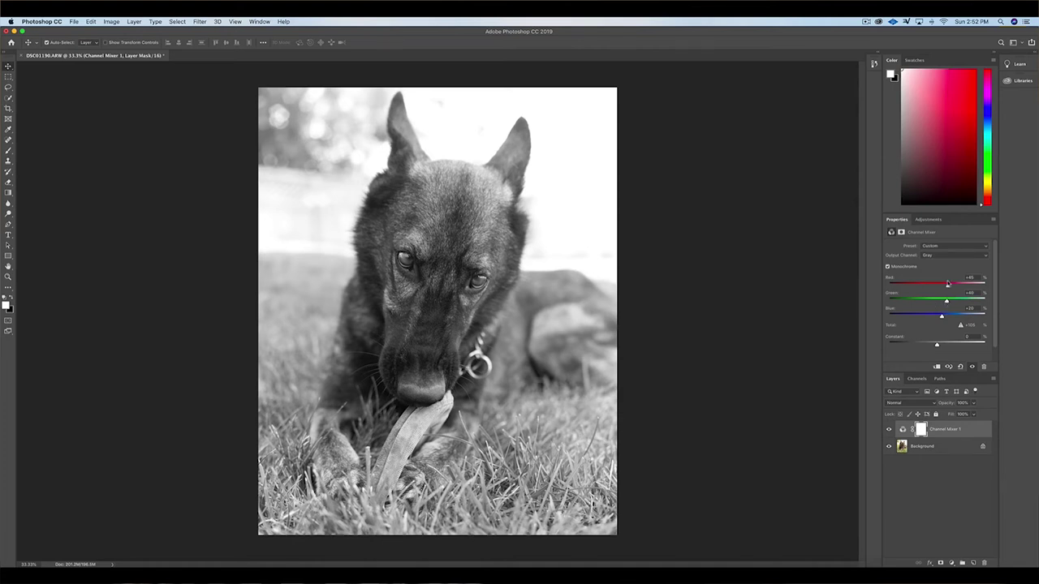
drag(947, 287, 944, 303)
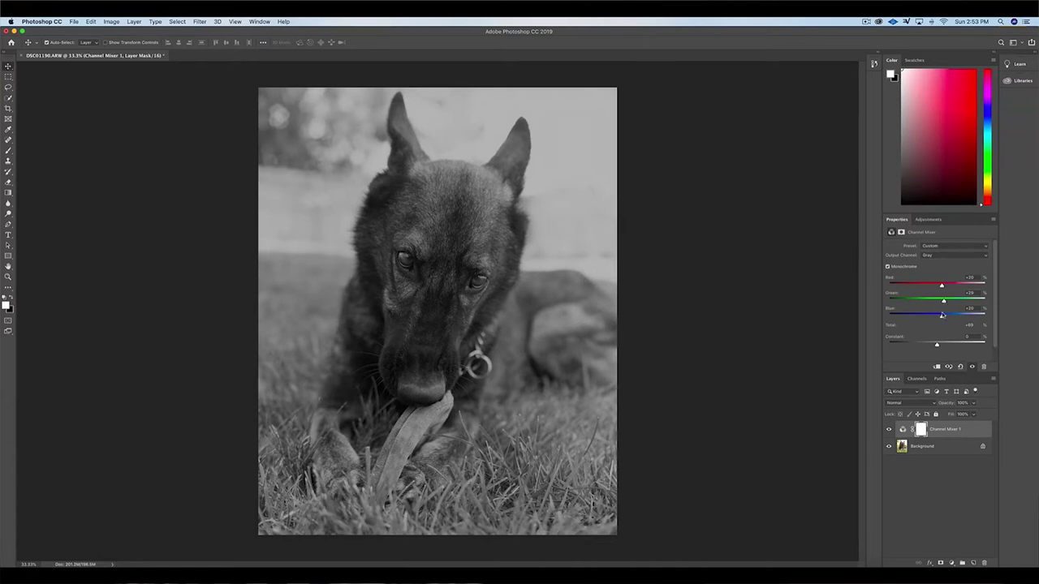
drag(943, 318, 939, 317)
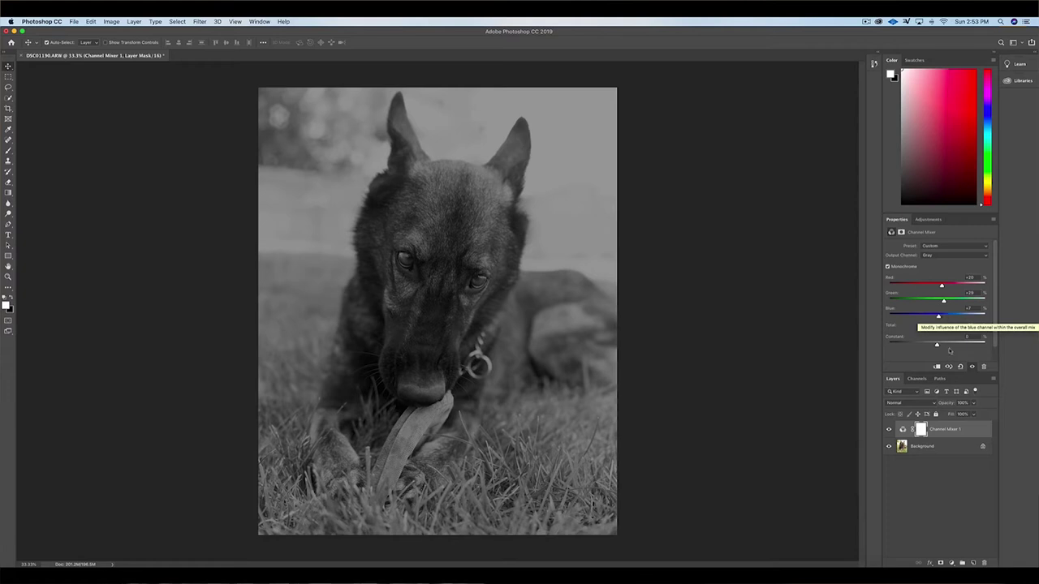
Step: Try darkening with the Constant slider, then set Constant back to 0
drag(937, 347, 960, 347)
double_click(969, 336)
text(0)
key(Return)
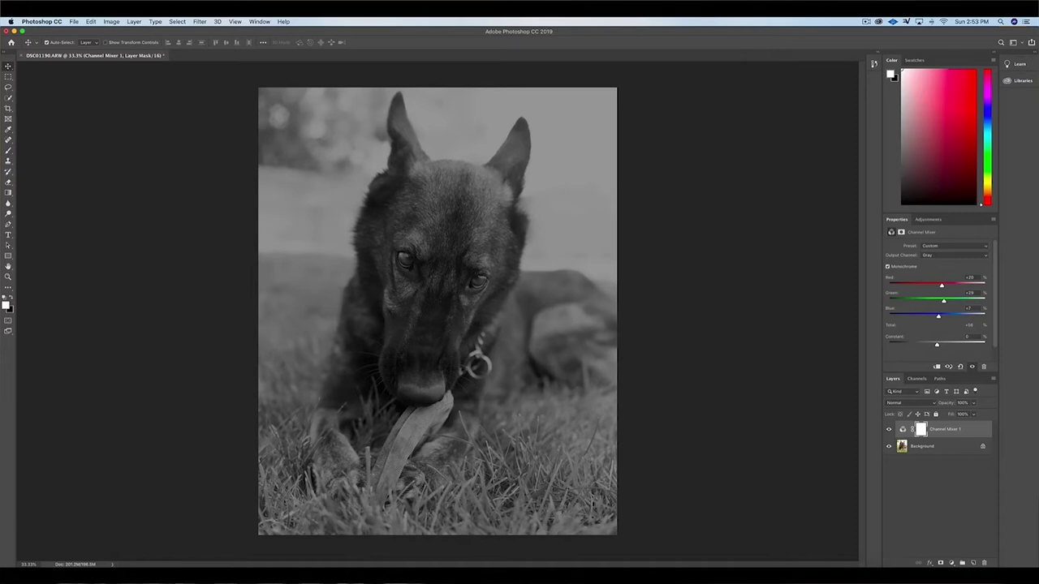
Step: Add a Curves layer and pull a midtone point on the photo down to darken it
click(951, 565)
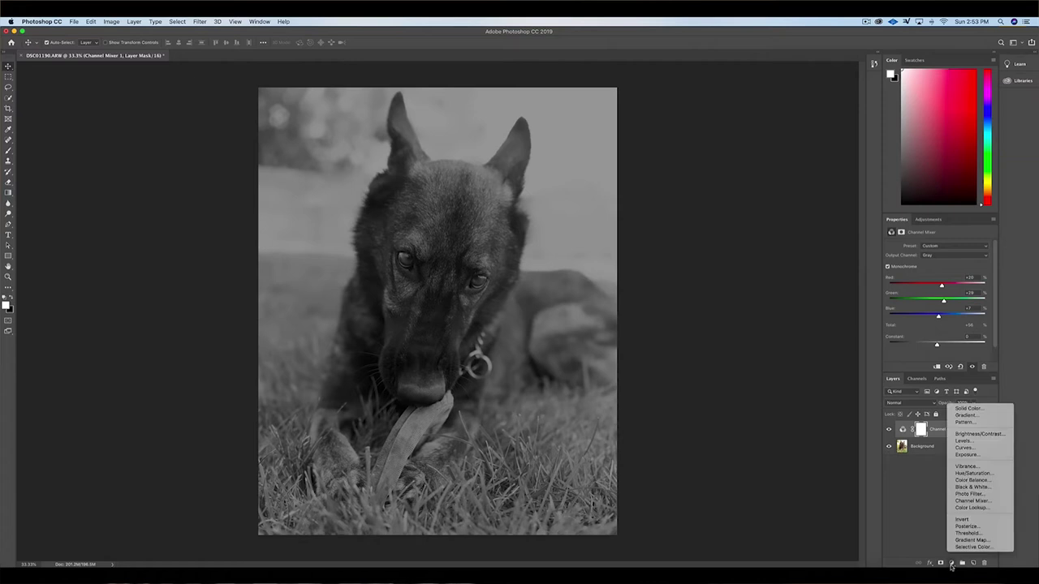
click(966, 448)
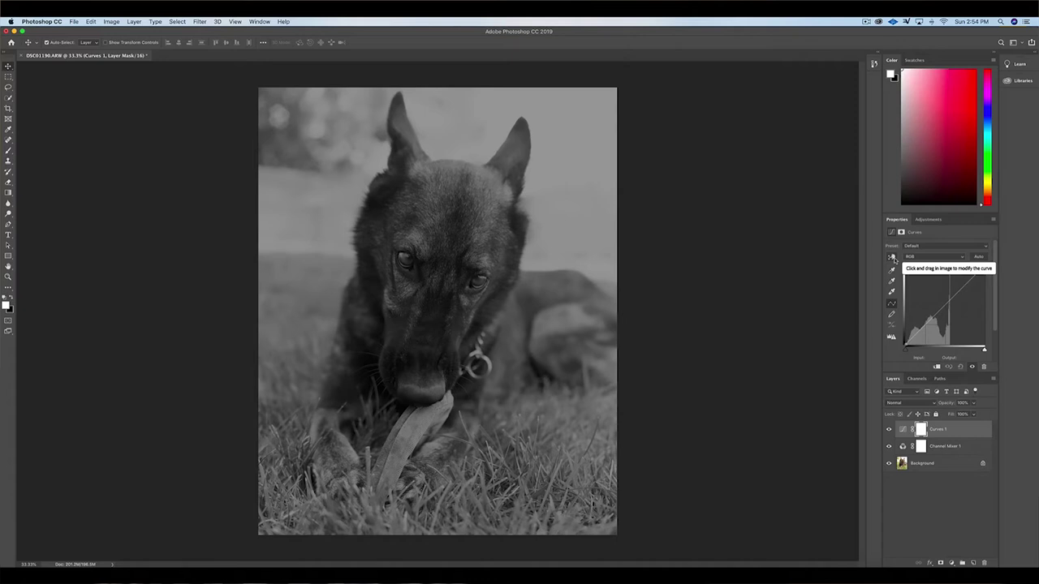
click(892, 258)
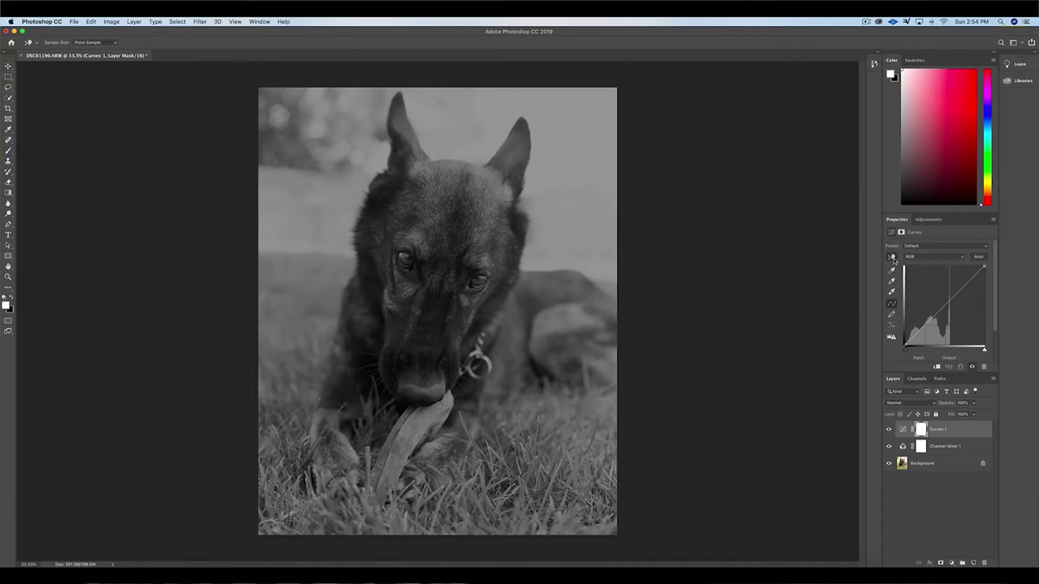
click(575, 146)
drag(575, 146, 575, 153)
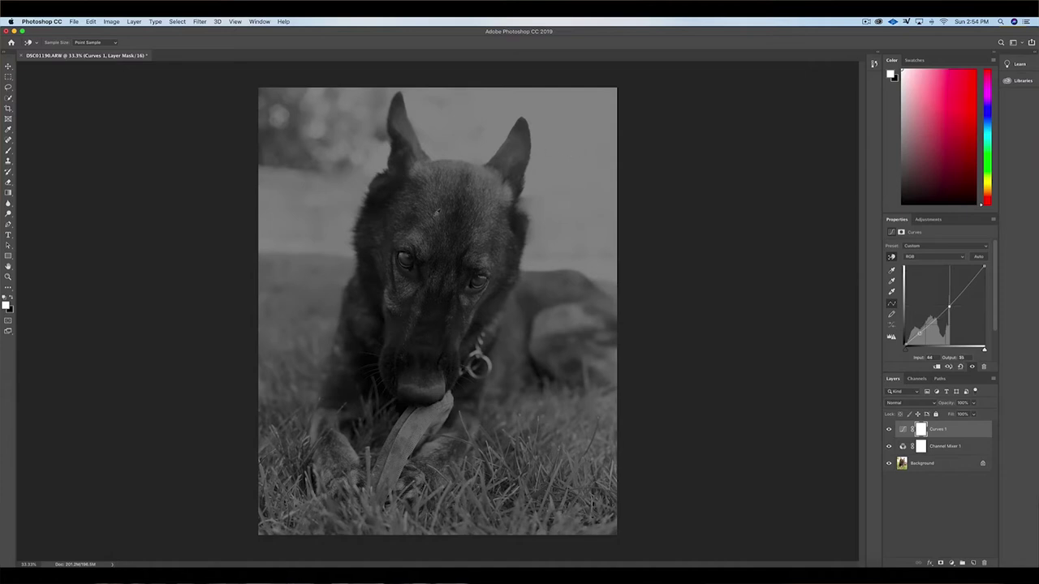
Step: Lift the curve's black point for faded shadows, then hide Curves to compare
drag(424, 232, 424, 237)
drag(398, 366, 400, 360)
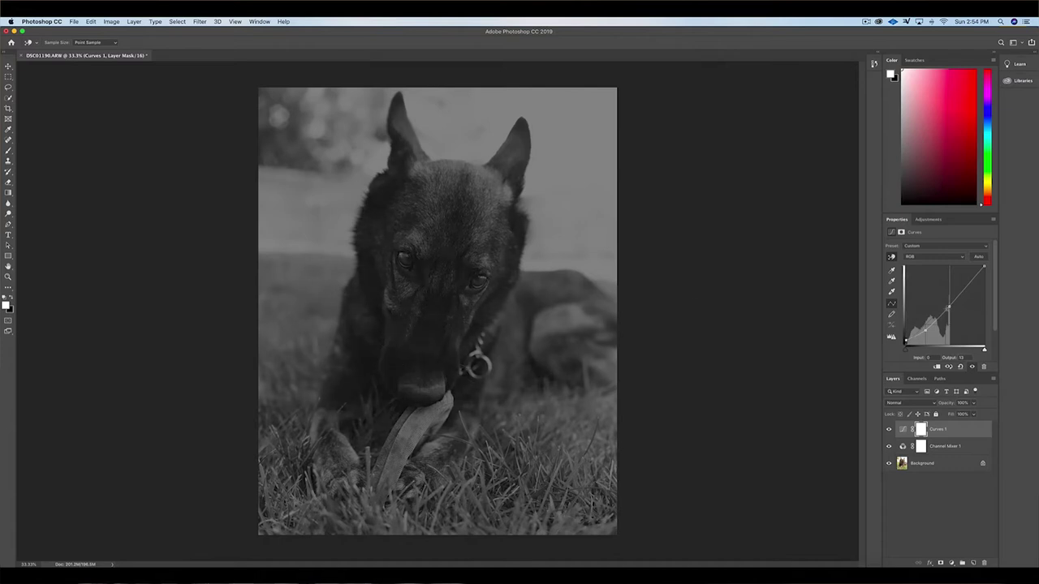
key(v)
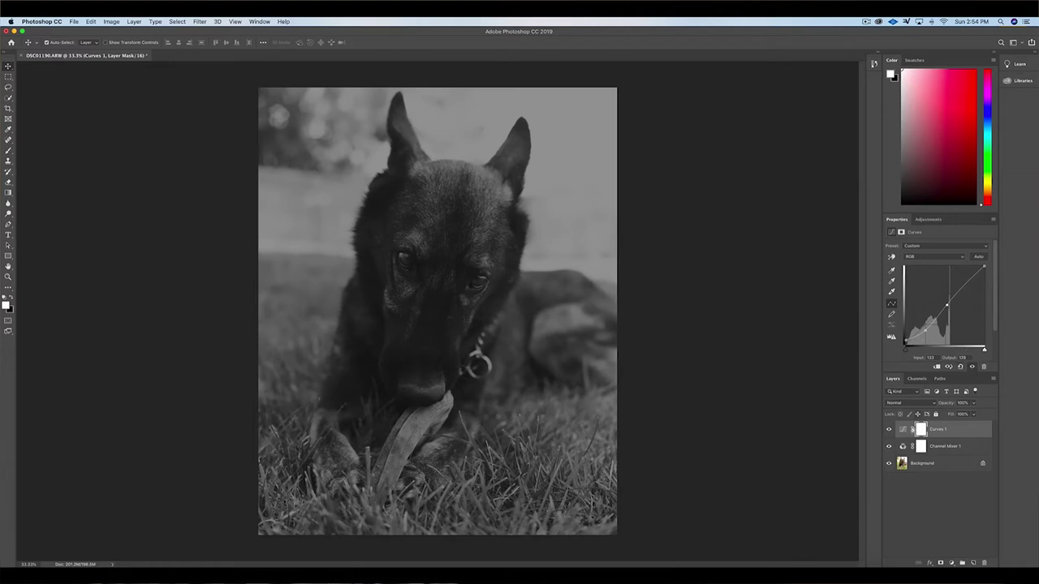
click(888, 428)
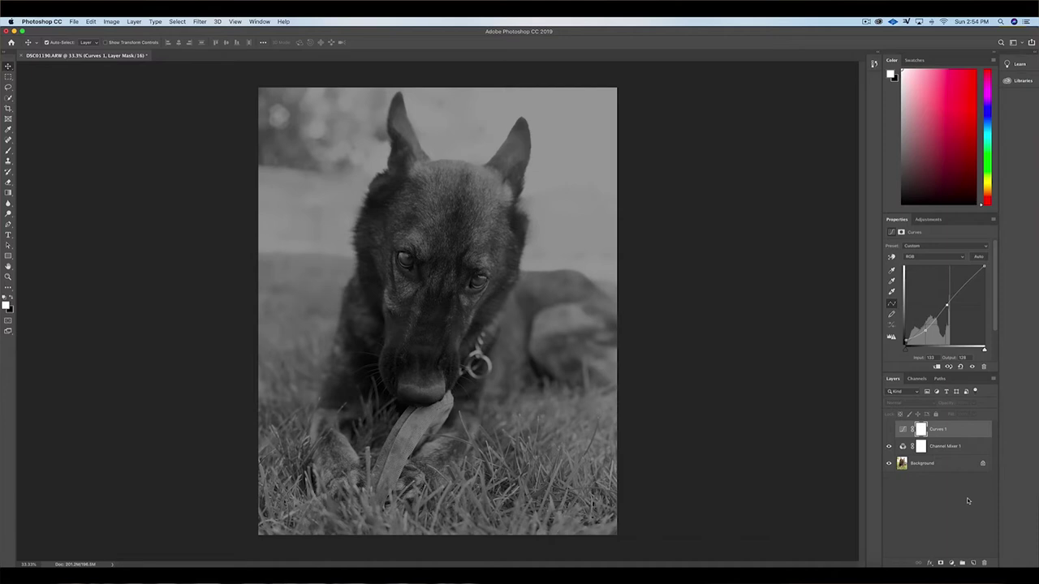
Step: Add a Levels layer with black input 35 and white input 224
click(952, 563)
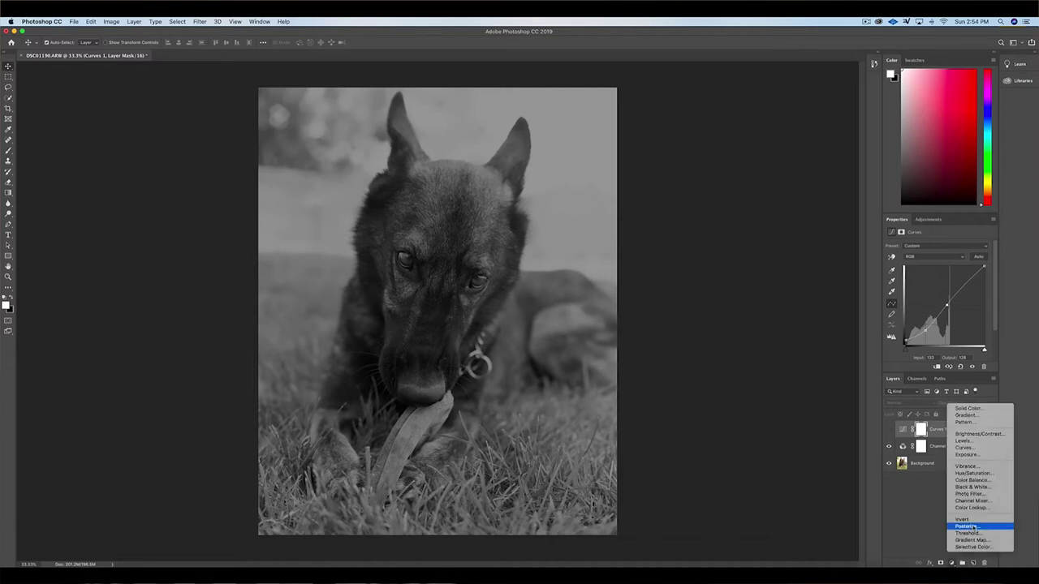
click(963, 441)
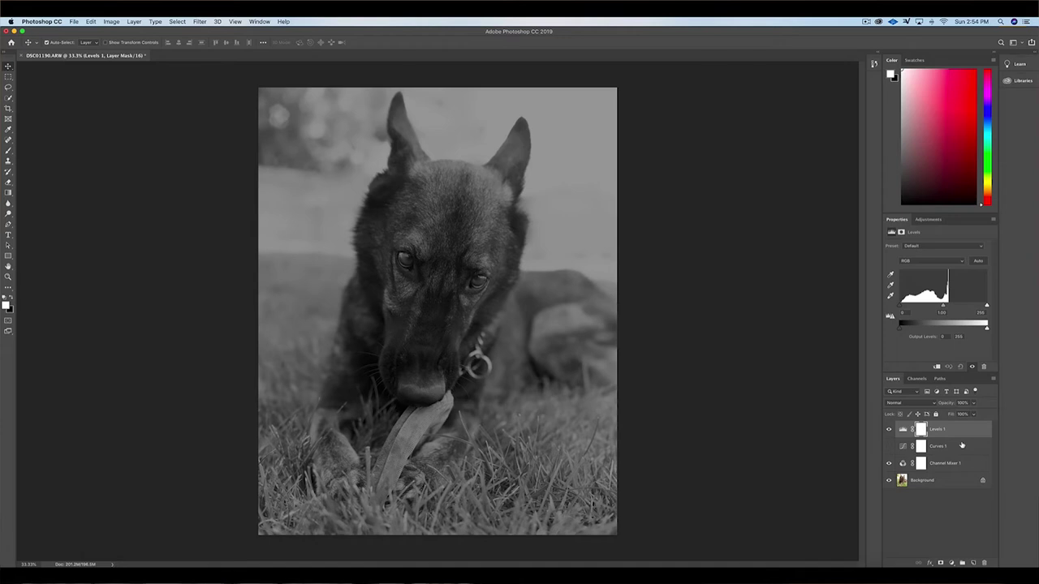
click(905, 312)
text(35)
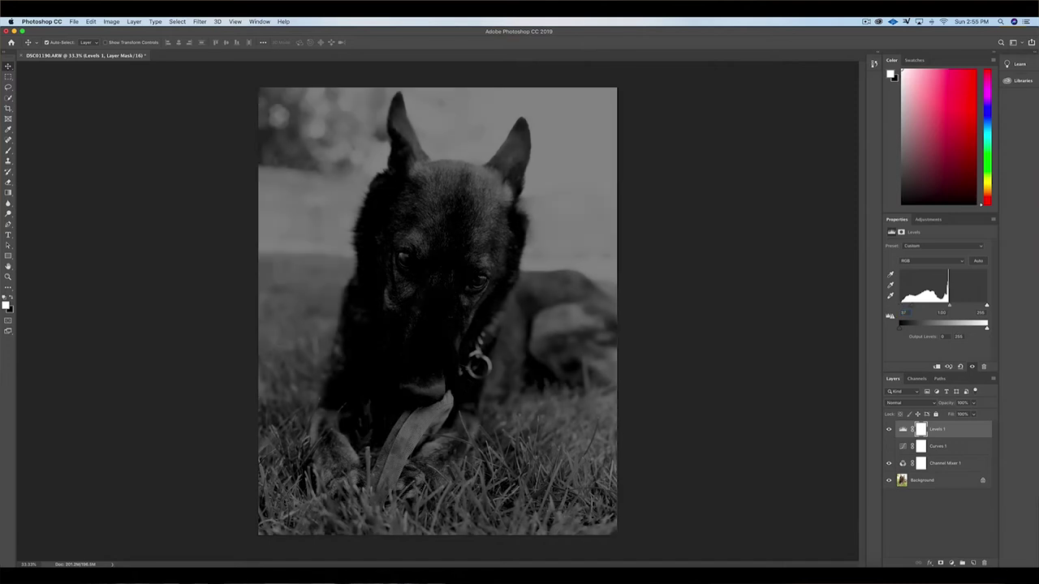
click(980, 313)
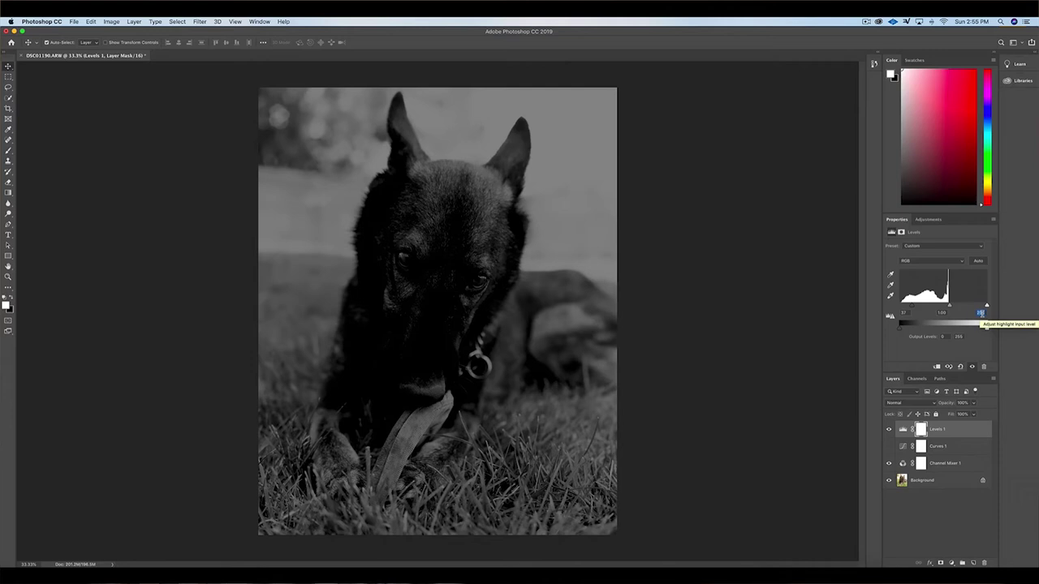
text(224)
key(Return)
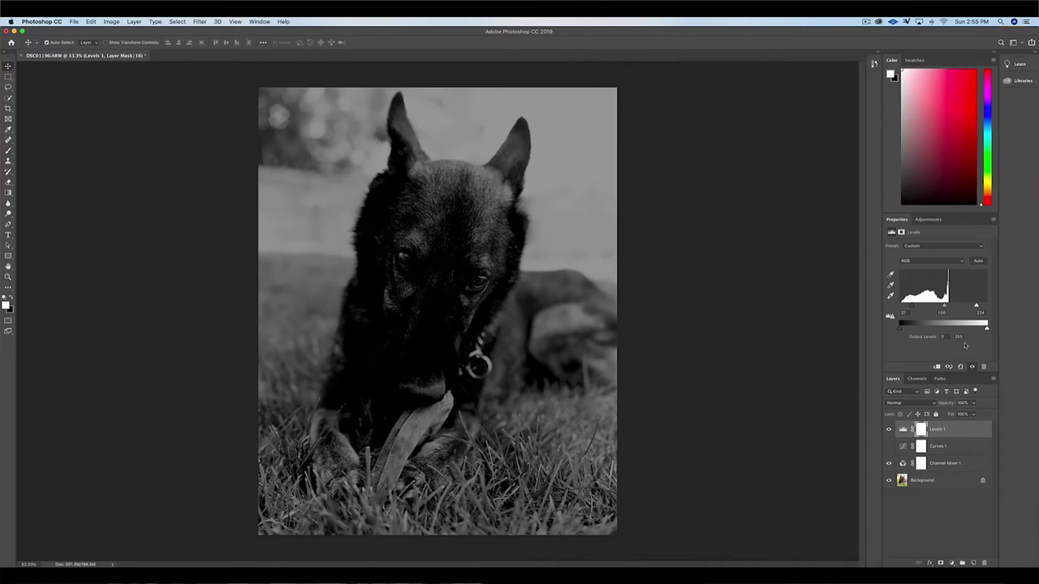
Step: Lower the Levels fill to about 38% and stamp all visible layers into Layer 1
click(974, 414)
drag(975, 416, 943, 415)
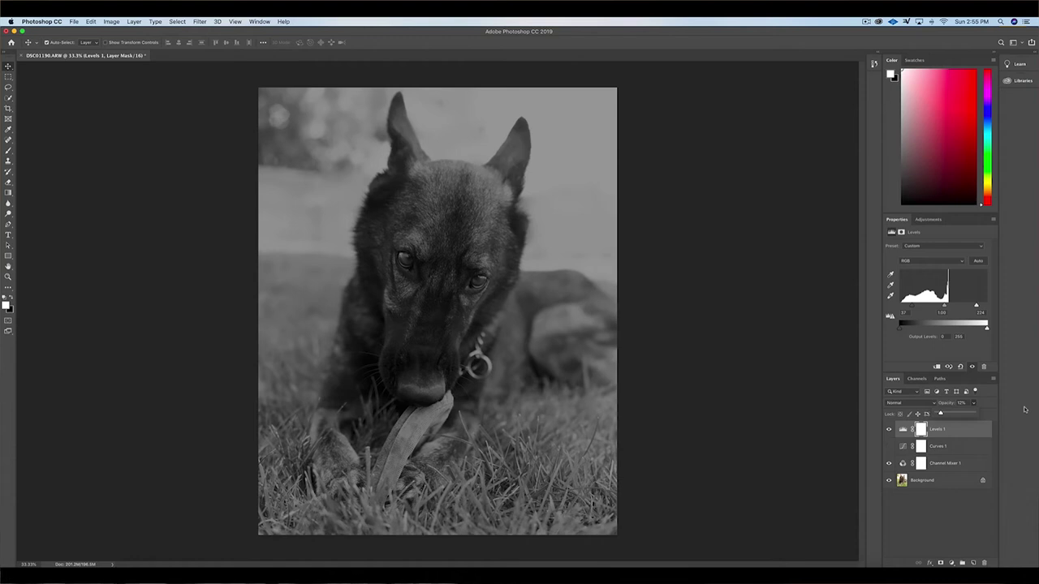
key(alt+shift+super+e)
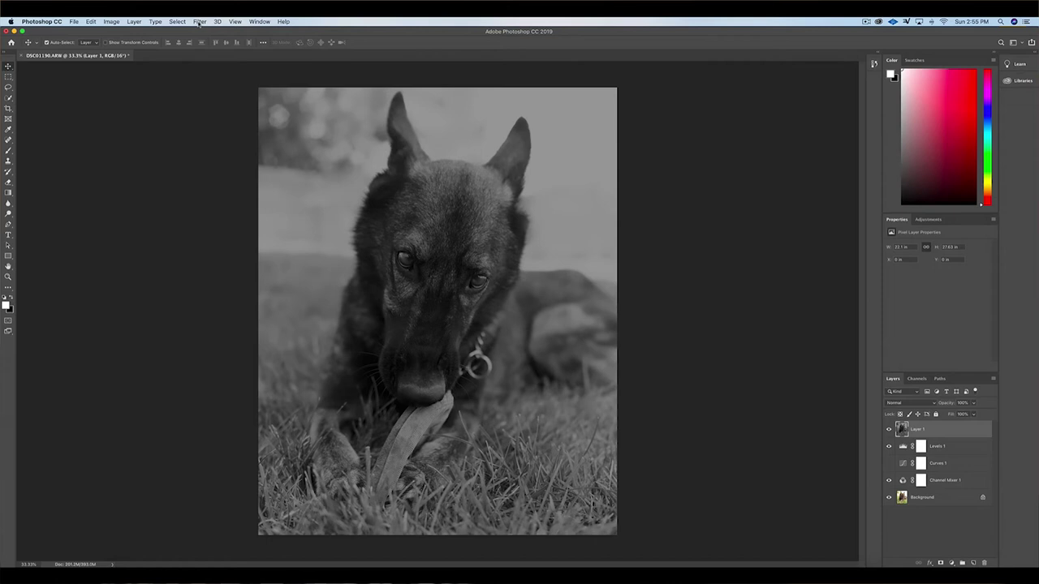
Step: Apply the Camera Raw Filter to Layer 1 with Clarity set to 4
click(199, 22)
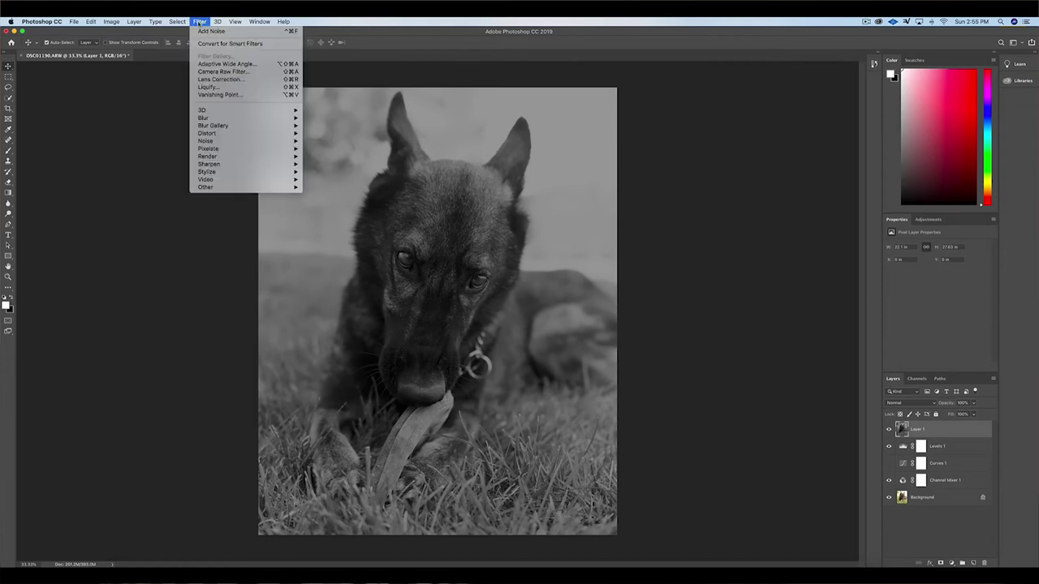
click(219, 73)
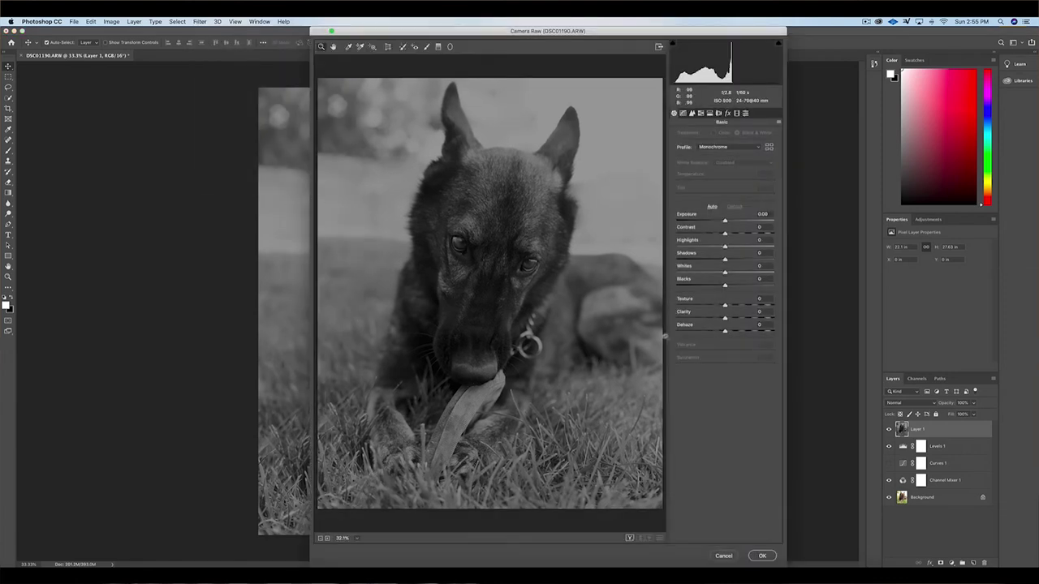
text(4)
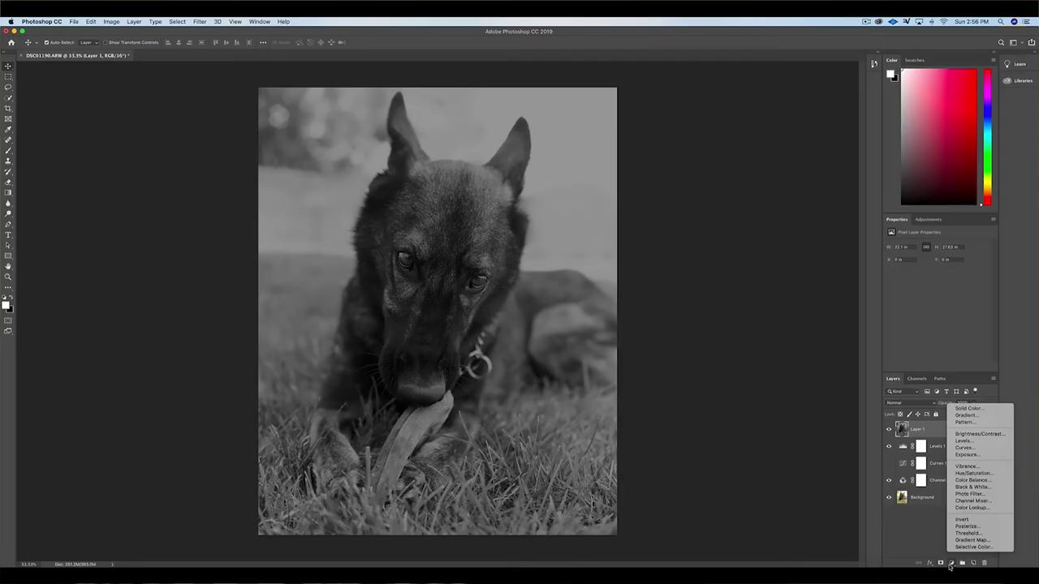
Step: Add a Warming Filter Photo Filter layer, then a Posterize layer at 12 levels
click(971, 493)
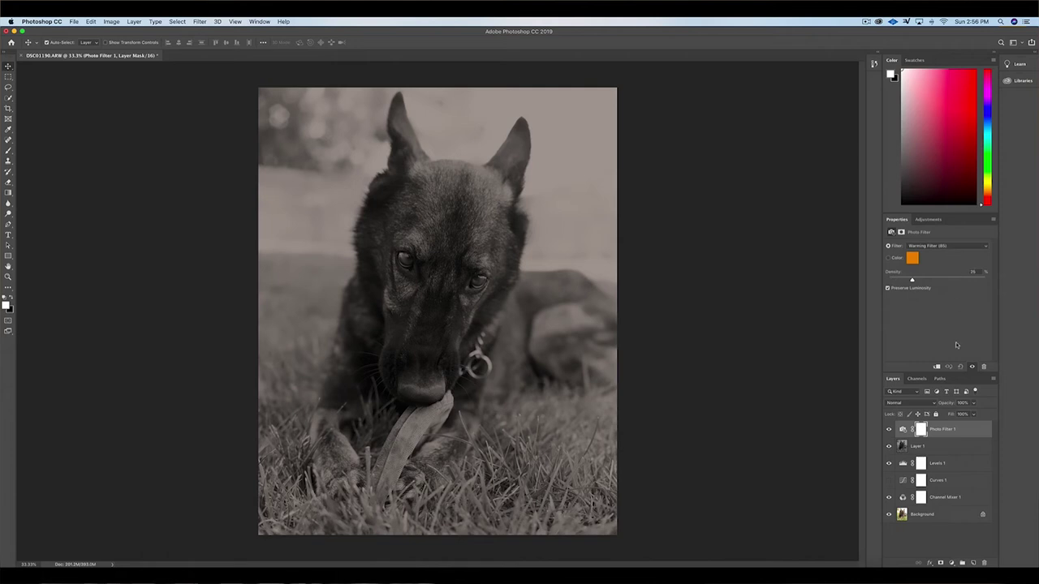
click(951, 565)
click(966, 526)
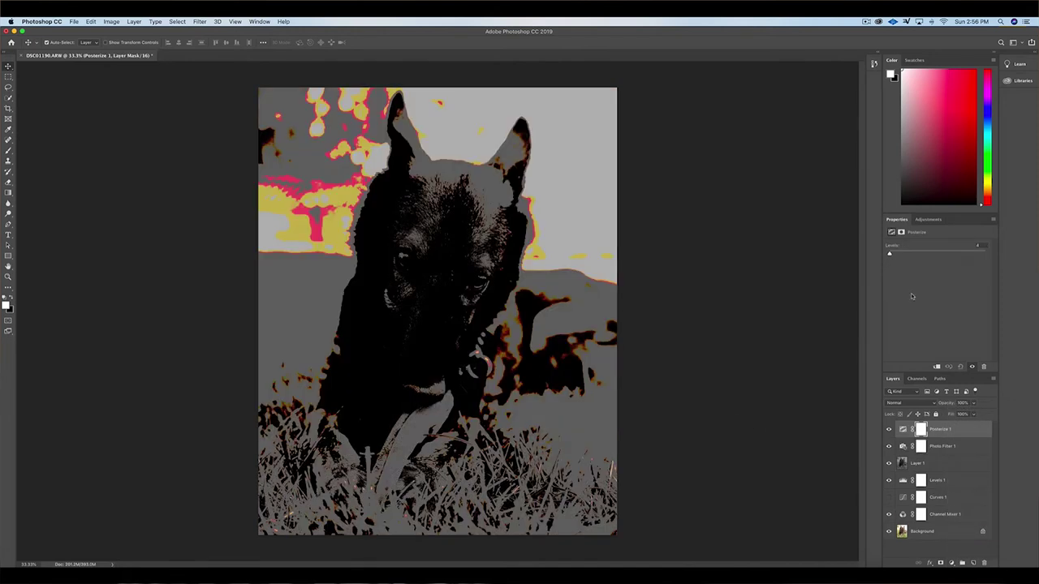
drag(891, 254, 893, 255)
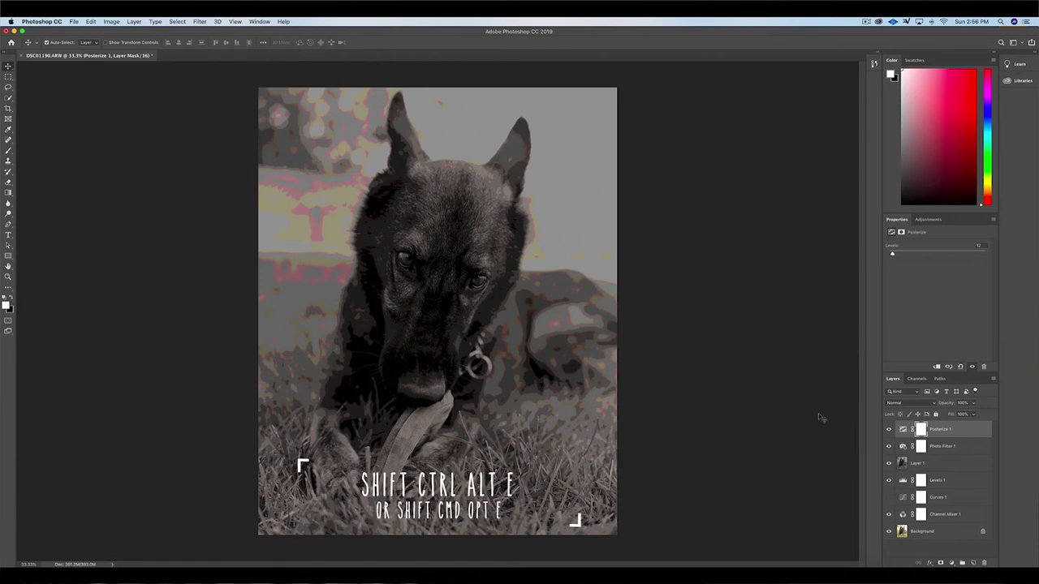
Step: Stamp visible into Layer 2, hide Posterize 1, and apply a 30-pixel Gaussian Blur
key(alt+shift+super+e)
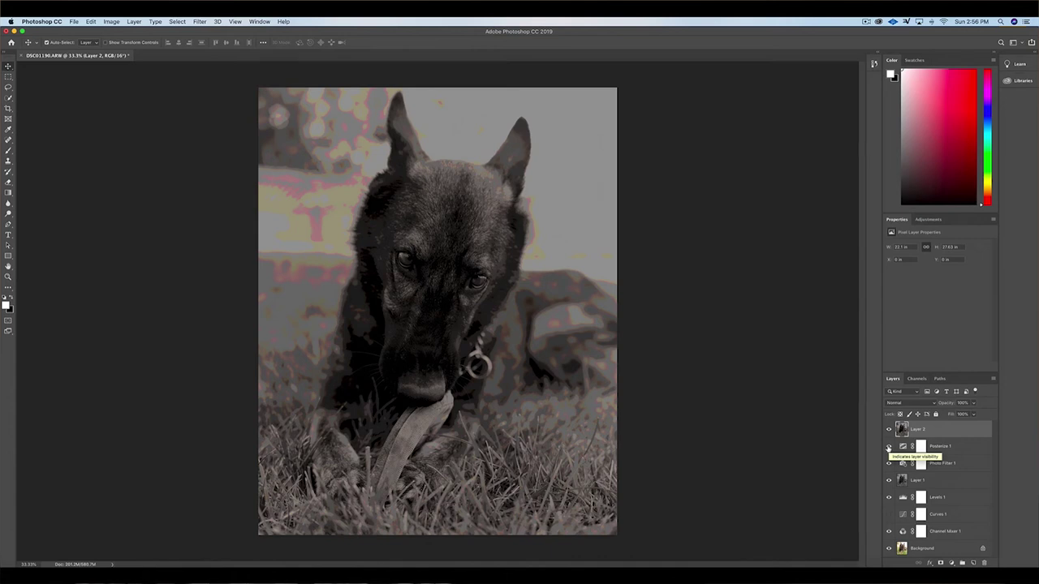
click(888, 446)
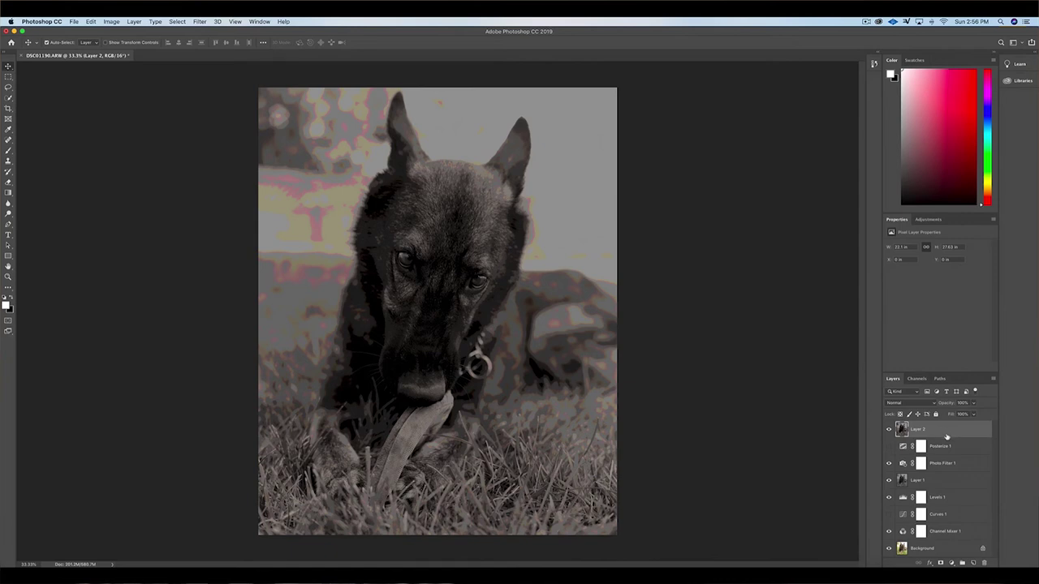
click(207, 21)
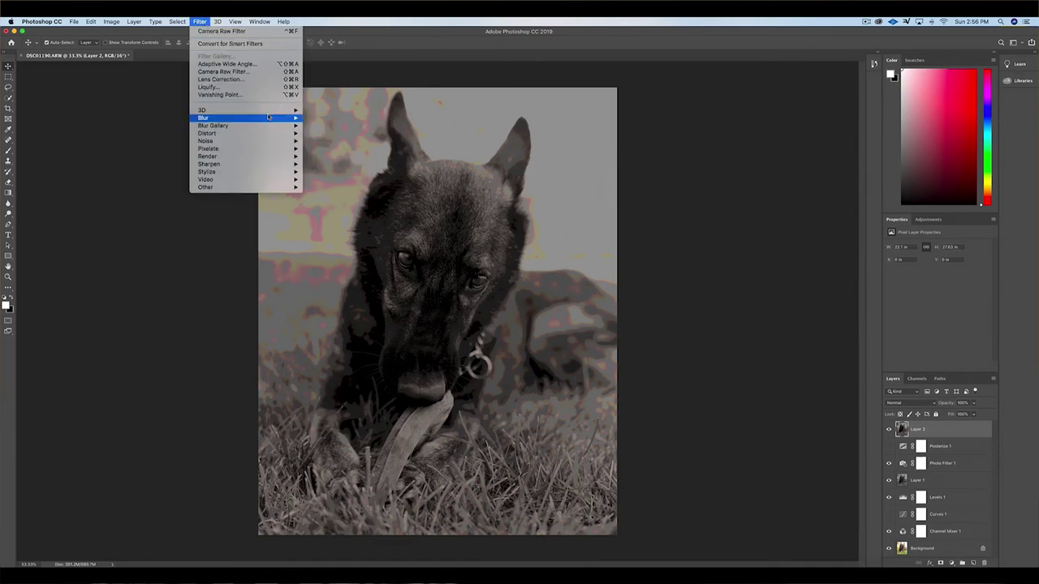
mouse_move(272, 119)
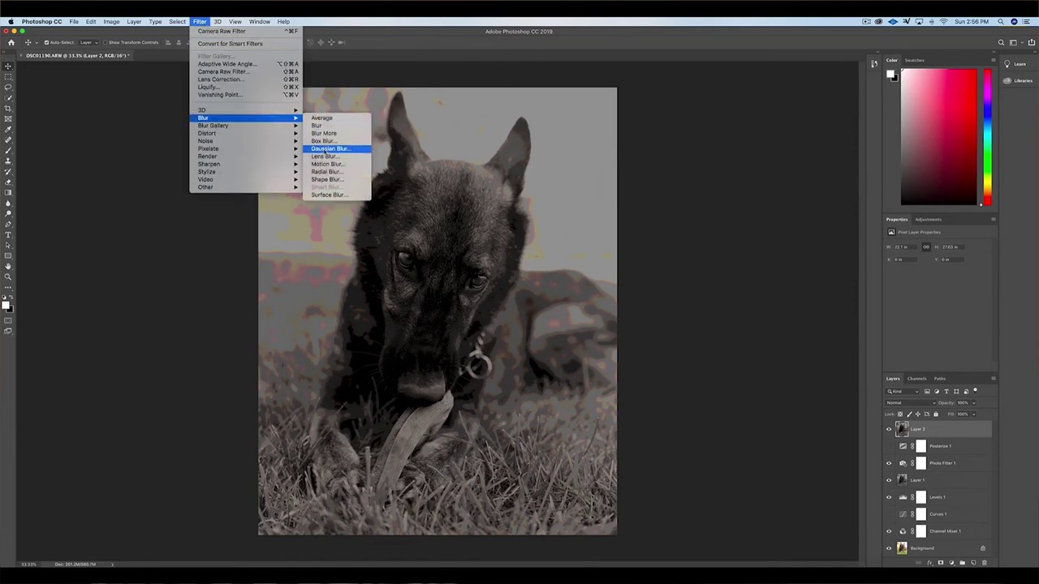
click(325, 149)
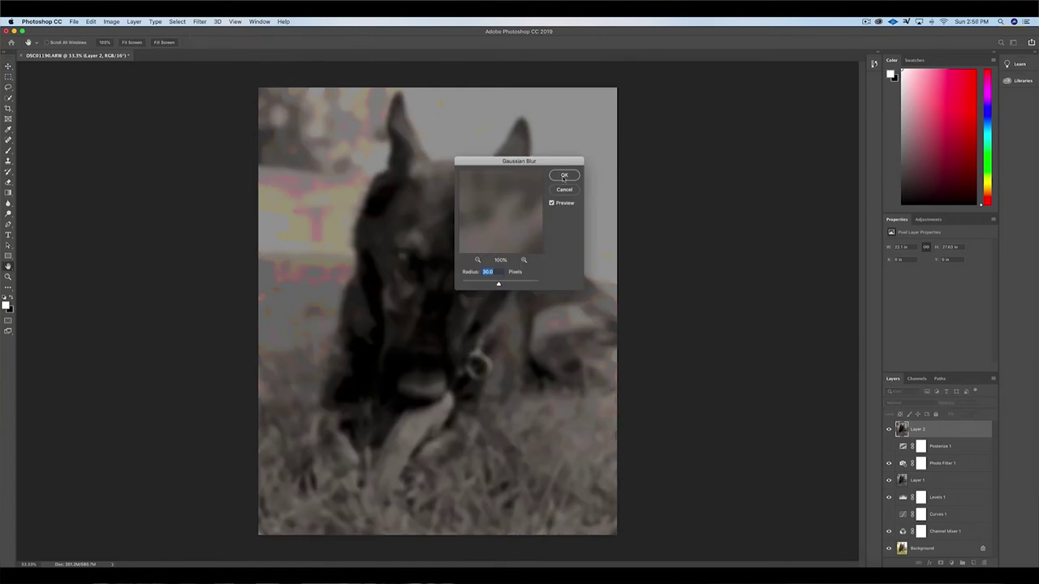
click(564, 177)
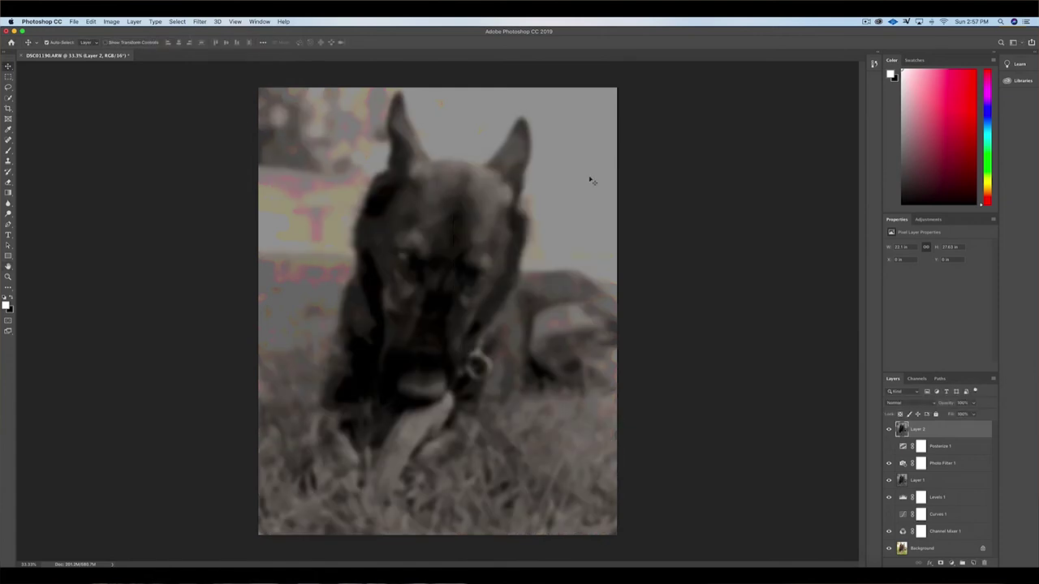
click(934, 404)
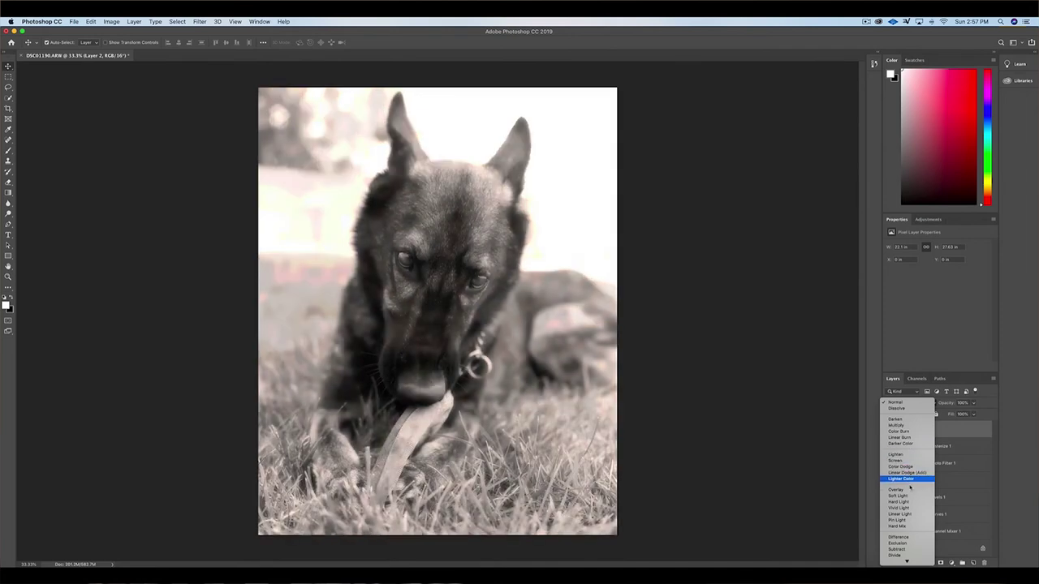
Step: Set the blurred Layer 2 to Soft Light blend at 35% opacity
click(909, 497)
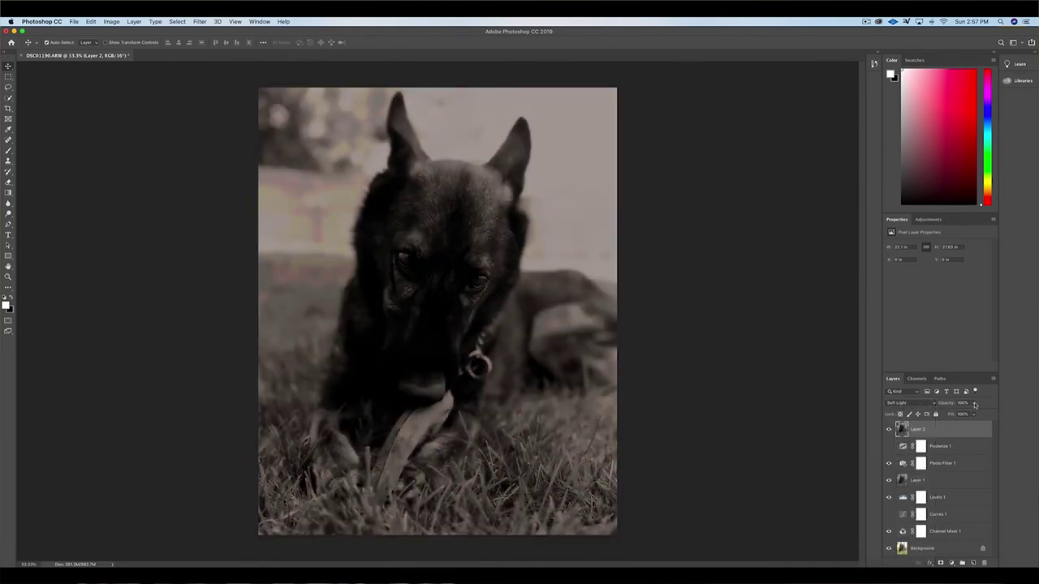
click(974, 404)
drag(972, 414, 952, 415)
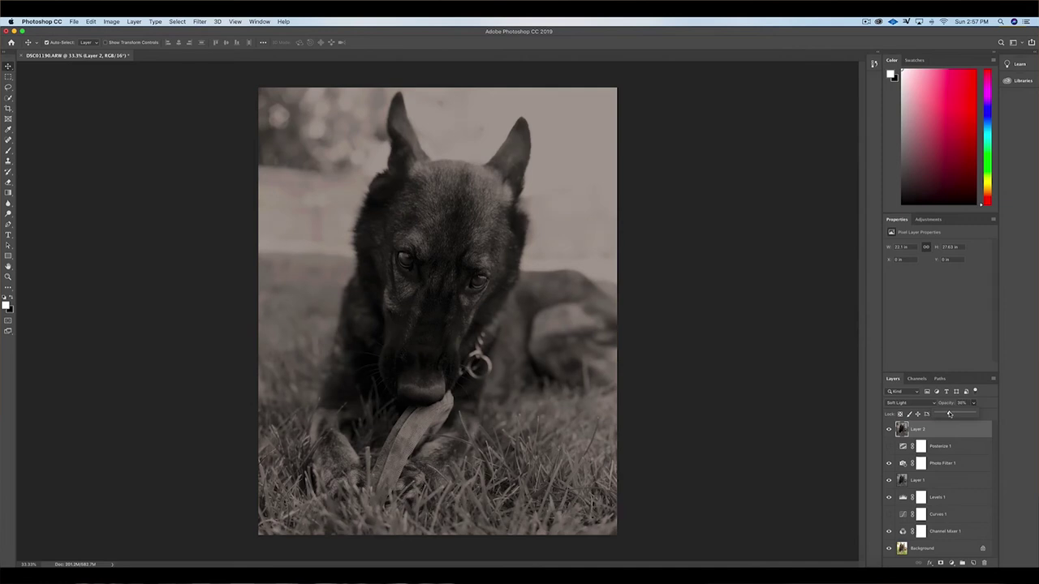
key(3)
key(5)
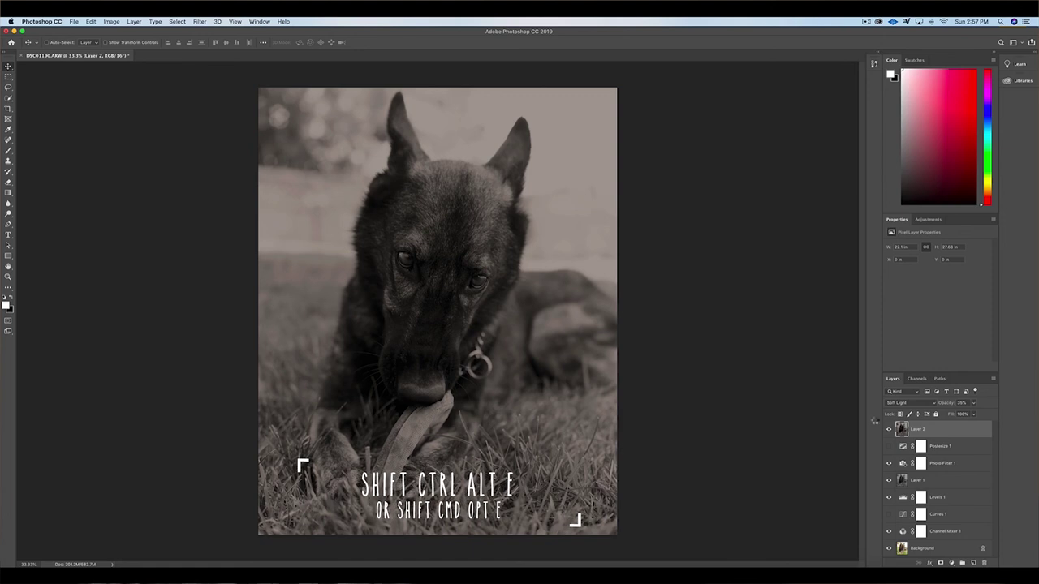
Step: Stamp visible into Layer 3, add 35.39% Uniform noise, and set its opacity to 34%
key(alt+shift+super+e)
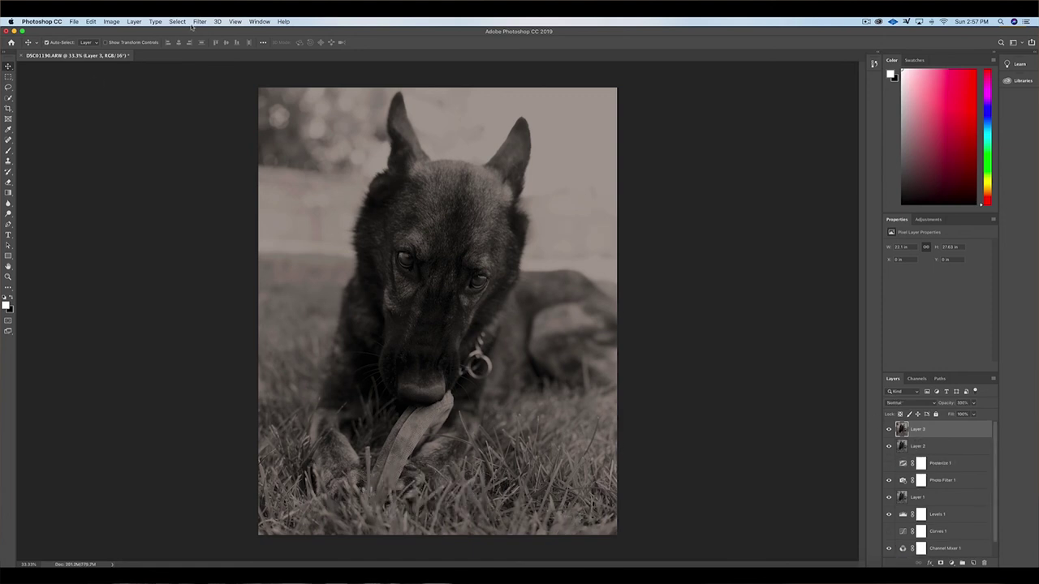
click(195, 23)
mouse_move(207, 140)
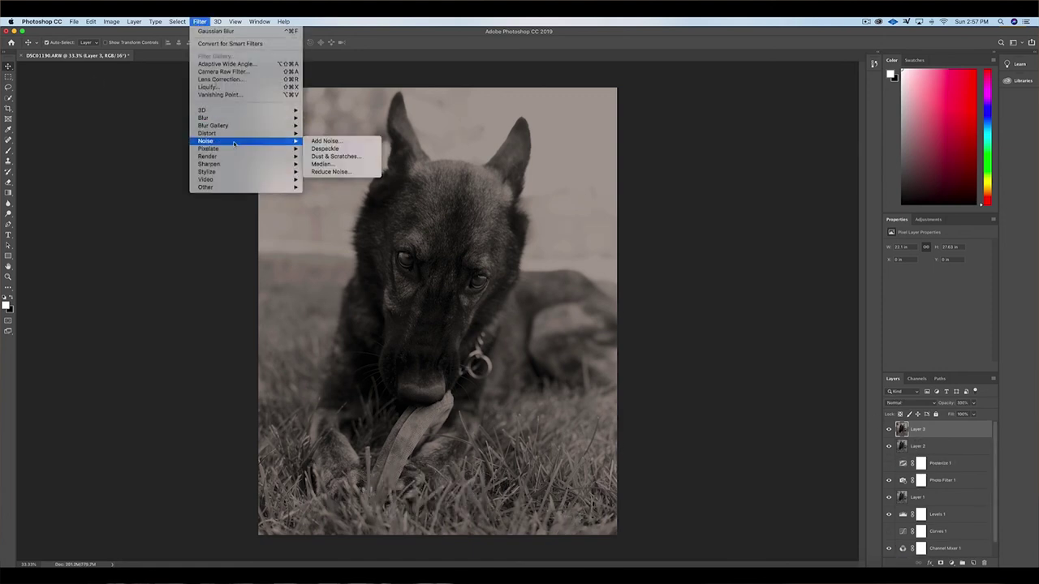
click(347, 143)
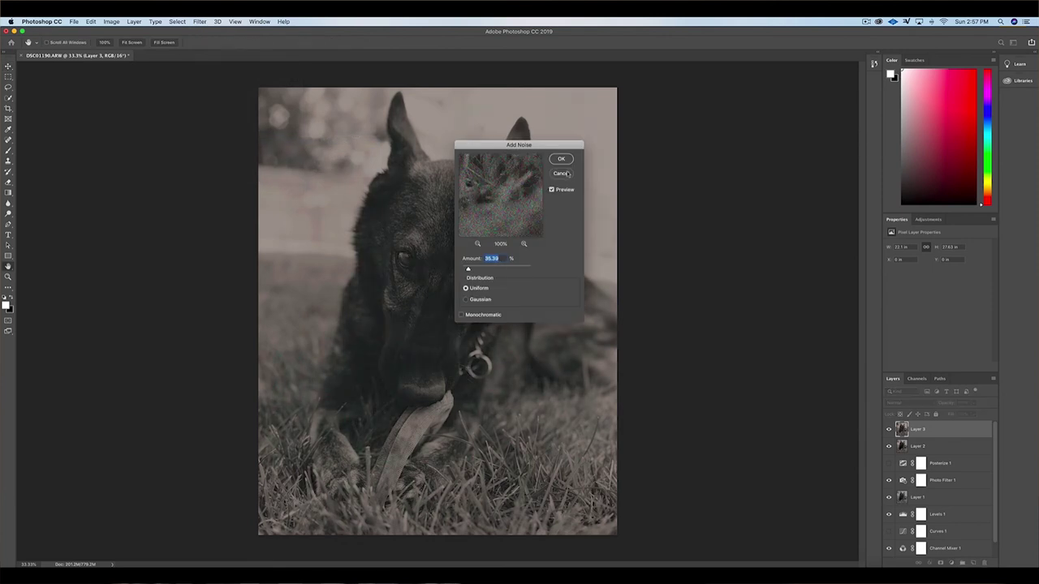
click(560, 159)
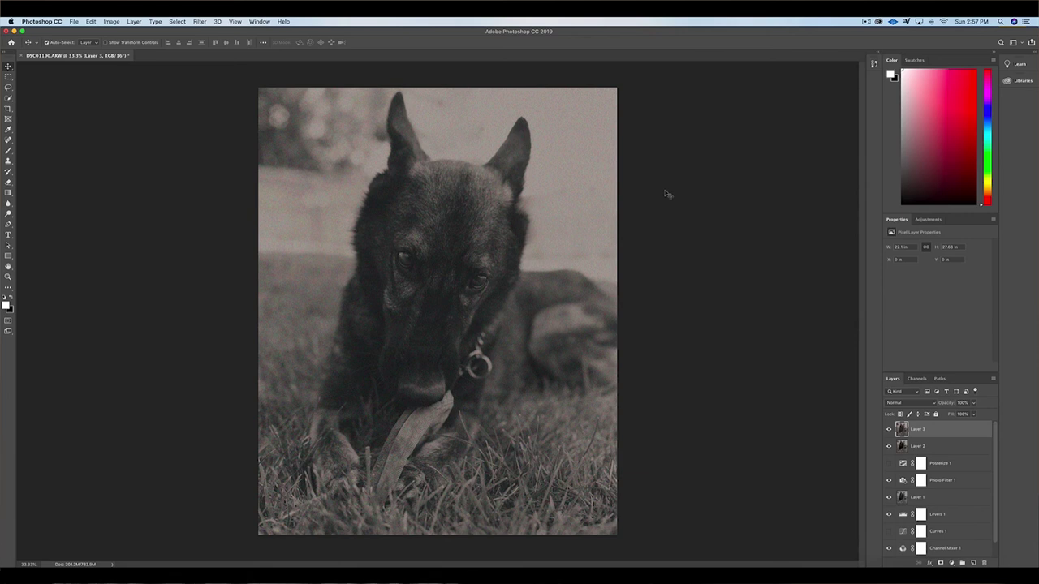
click(973, 402)
drag(972, 414, 946, 417)
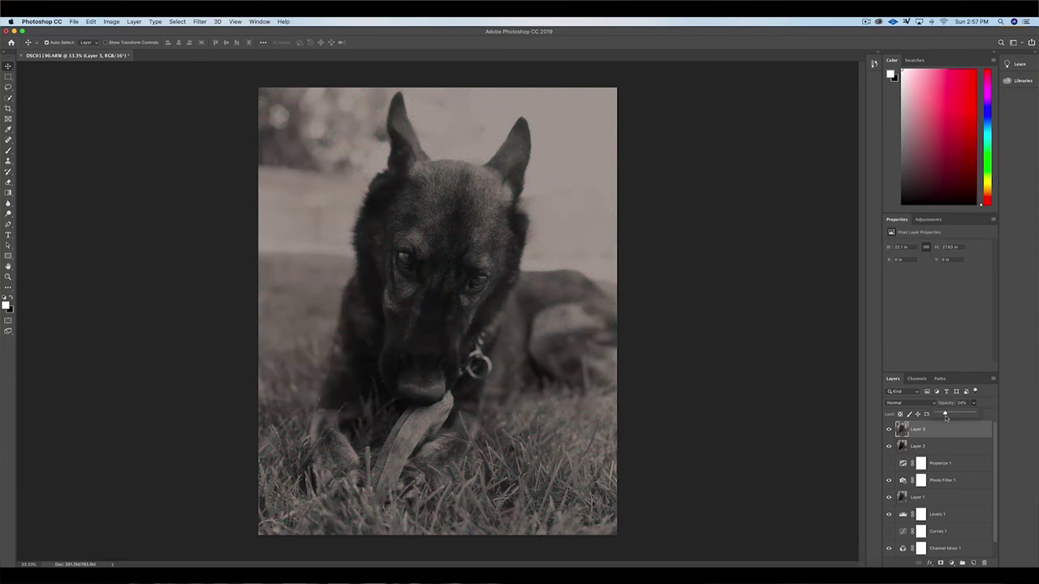